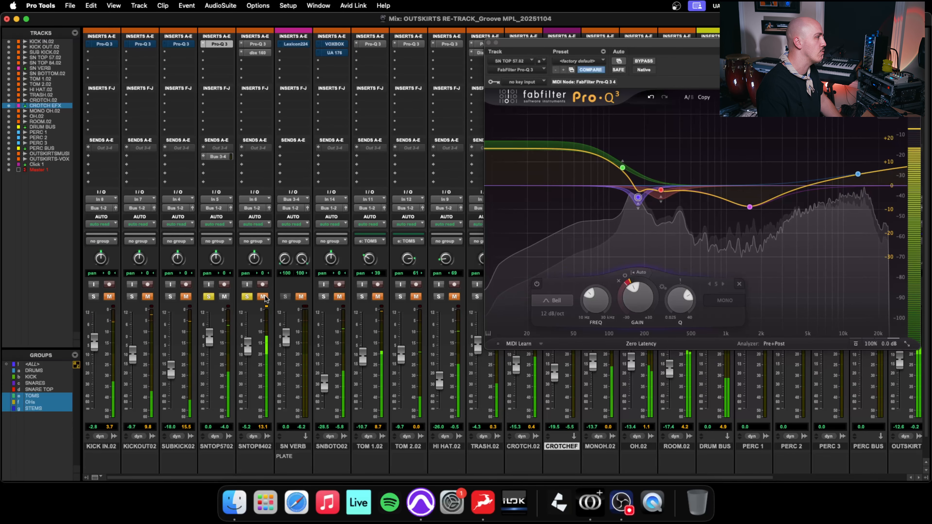
- Unmute the soloed SN TOP 84 track, lower its fader to -7.3 dB, and close the Pro-Q 3 window
click(262, 296)
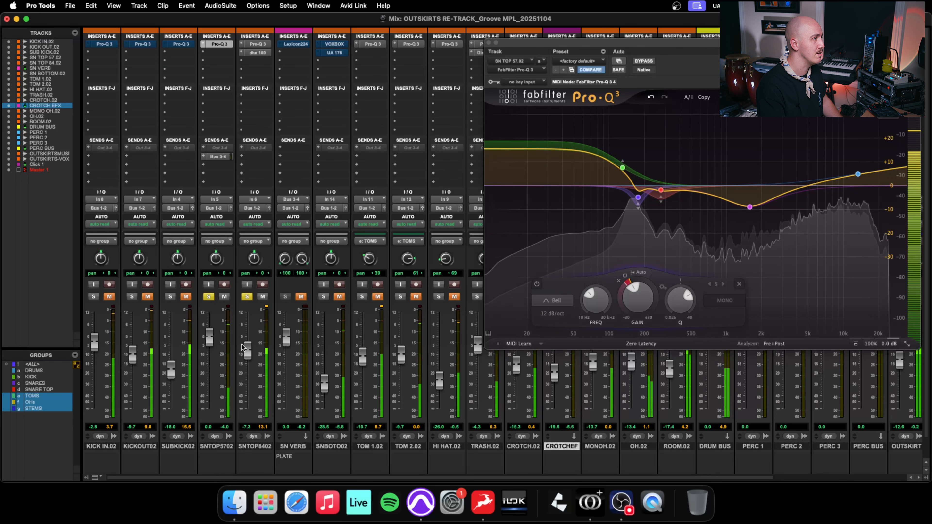
click(489, 42)
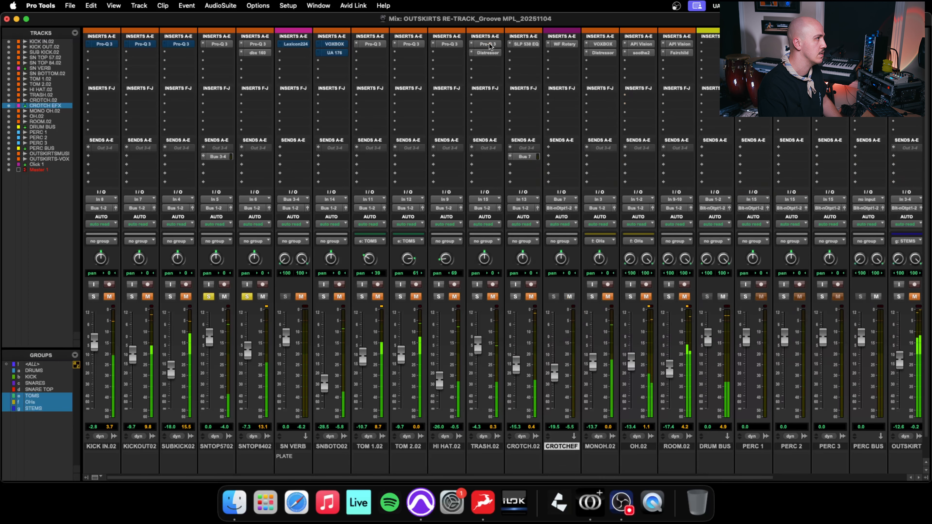
- Clear the solos on both snare top tracks and unmute the toms, hi-hat, trash, crotch, overhead and room tracks
click(339, 297)
click(415, 297)
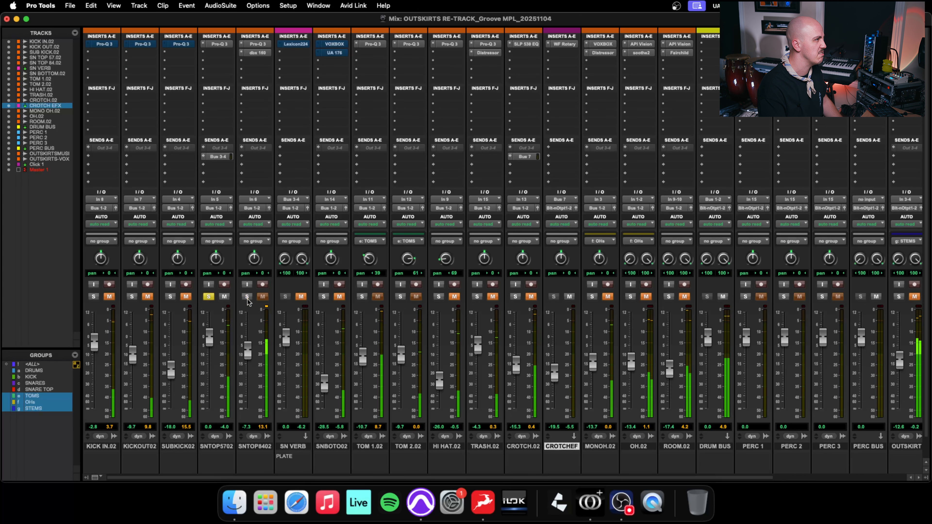
click(209, 296)
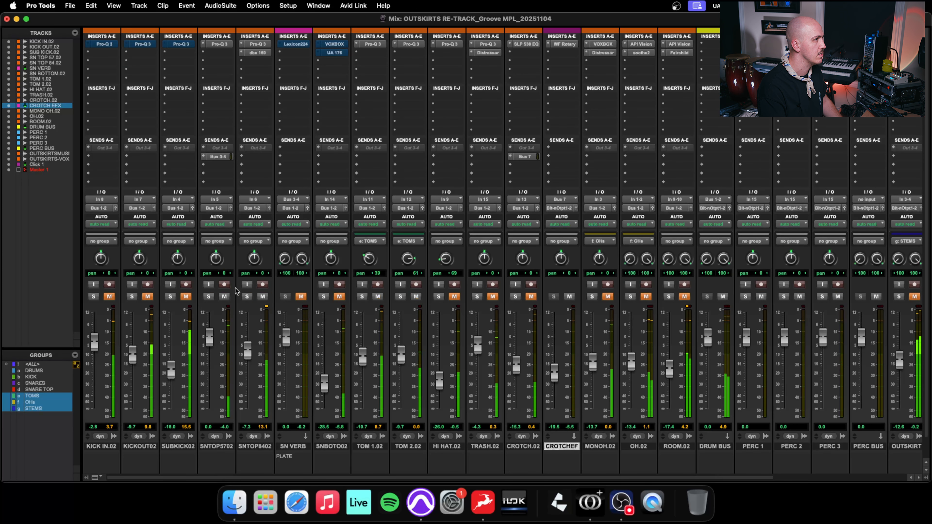
click(454, 297)
click(493, 297)
click(530, 297)
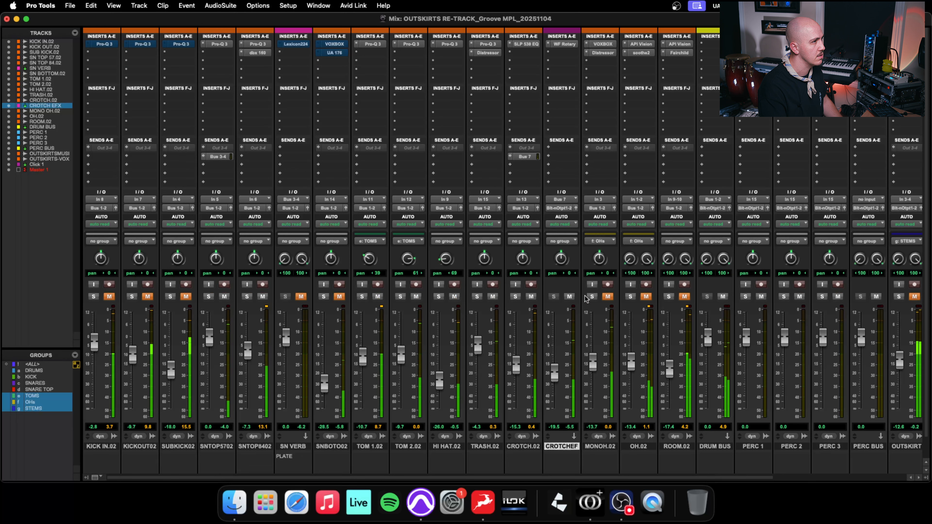
click(608, 297)
click(646, 297)
click(685, 296)
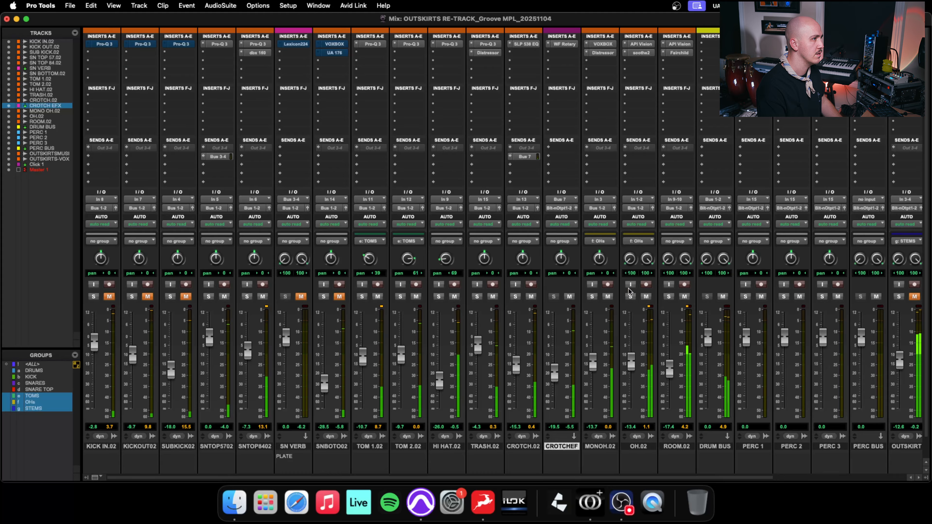
- Compare the mix with and without the trash track, then set its fader to -18.8 dB and its pan to 17
click(493, 296)
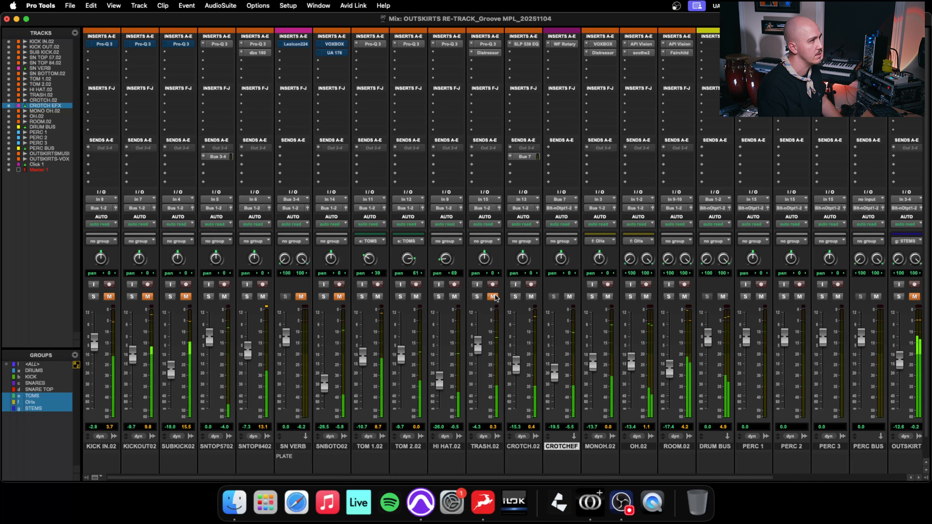
click(493, 296)
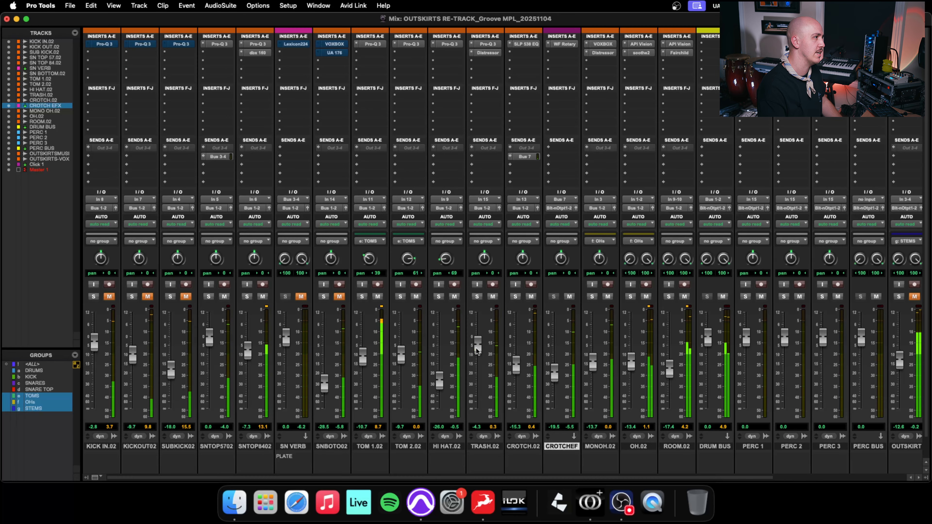
drag(476, 351, 483, 377)
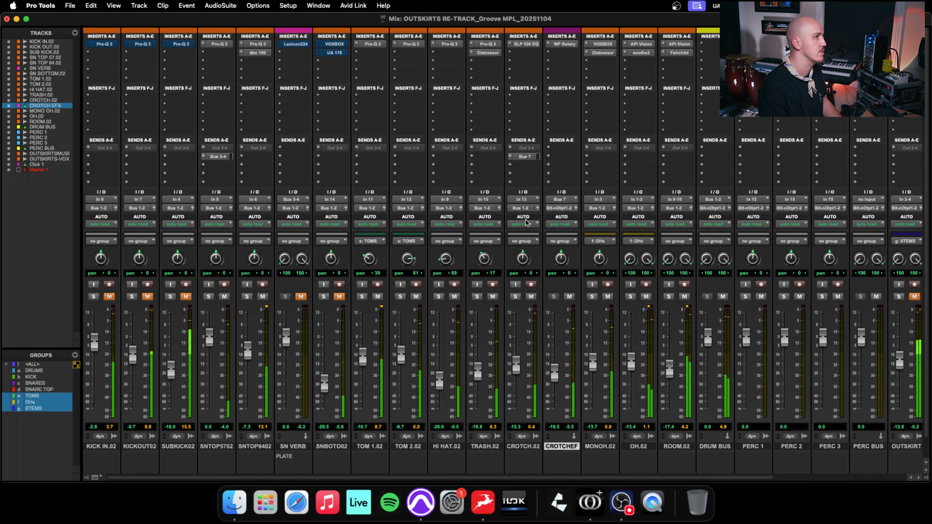
- Pan the CROTCH.02 track to 34 and save the session
drag(524, 264, 529, 267)
key(super+s)
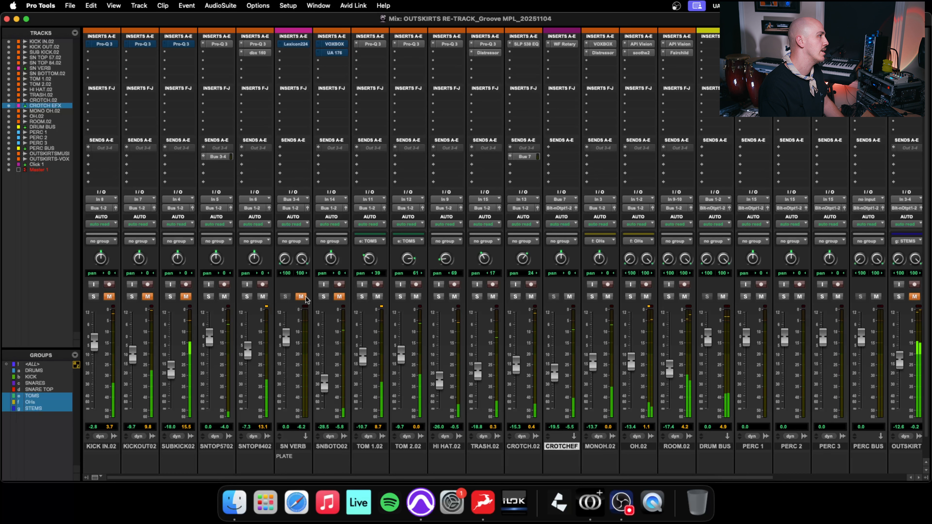
- Mute both snare top tracks and enable the SNARE TOP group
click(263, 297)
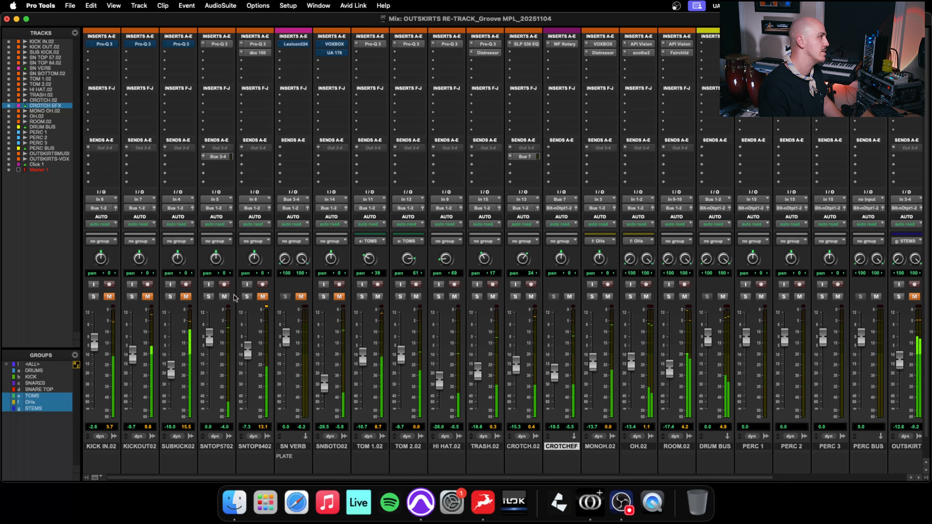
click(224, 296)
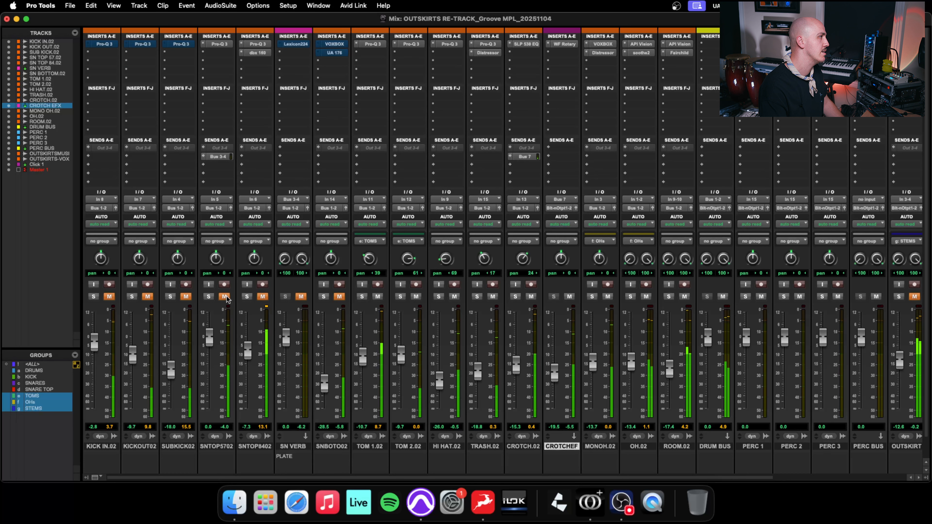
click(56, 389)
- Mute the toms, hi-hat, trash, crotch, crotch effects, overhead and room tracks
click(377, 296)
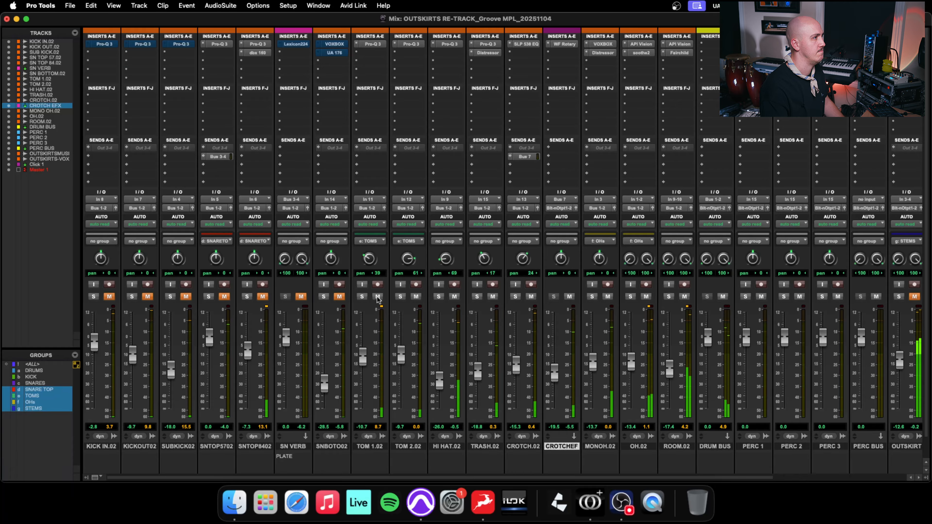
click(455, 296)
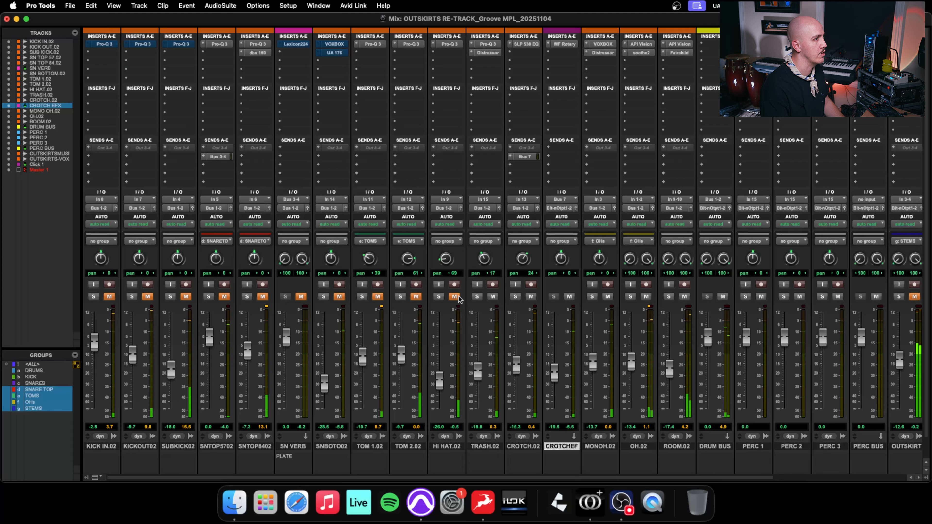
click(492, 296)
click(531, 296)
click(570, 297)
click(608, 297)
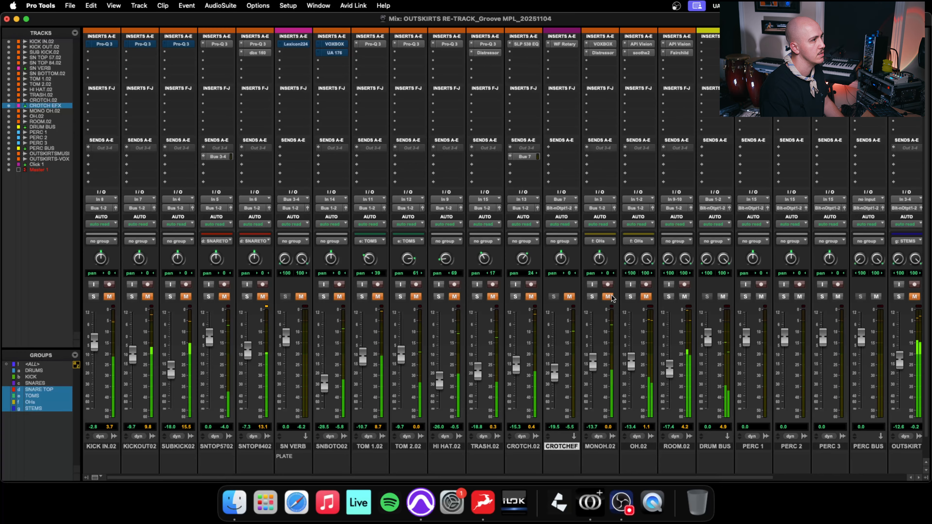
click(646, 297)
click(681, 297)
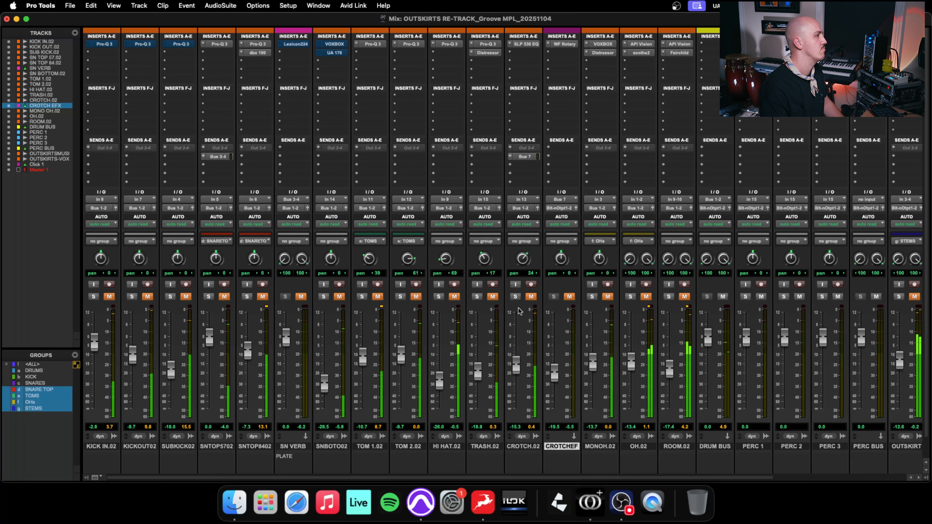
- Unmute the snare bottom track, leave it unsoloed, and raise its fader to -12.9 dB
click(338, 297)
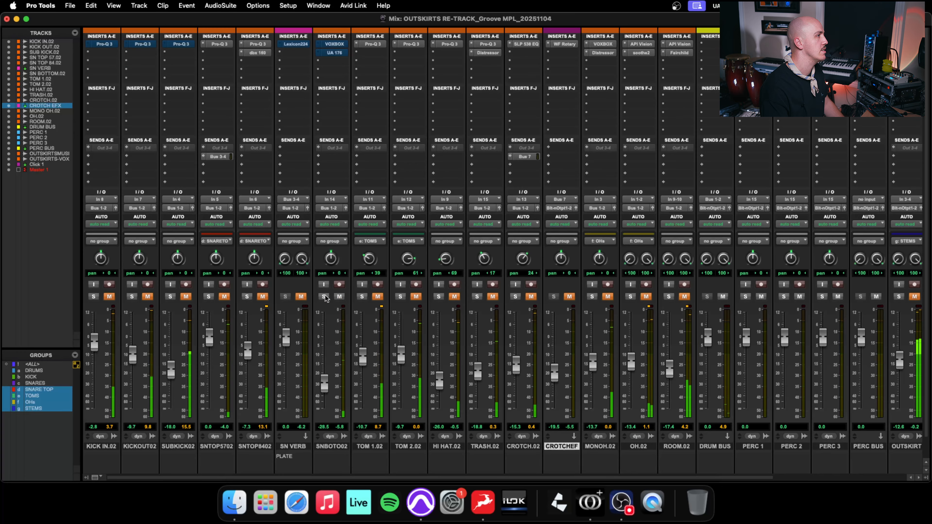
click(324, 296)
click(324, 297)
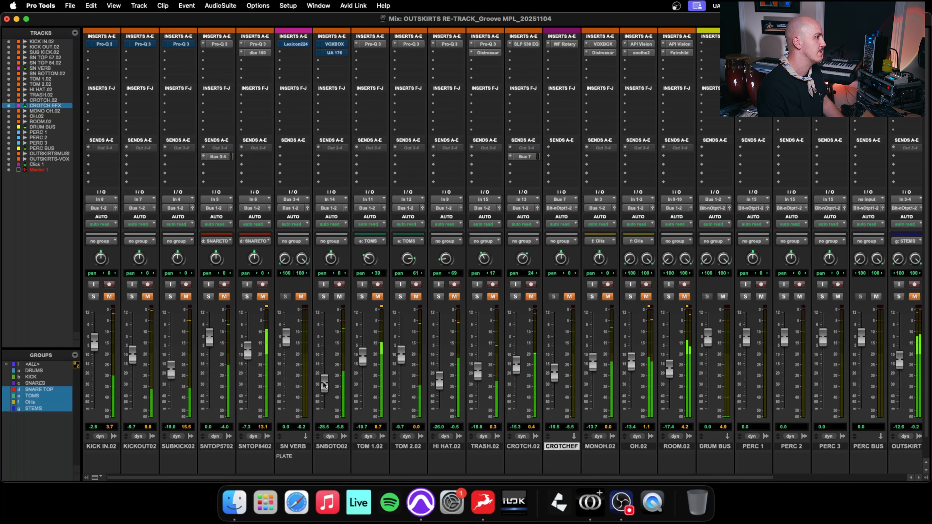
drag(324, 384, 327, 361)
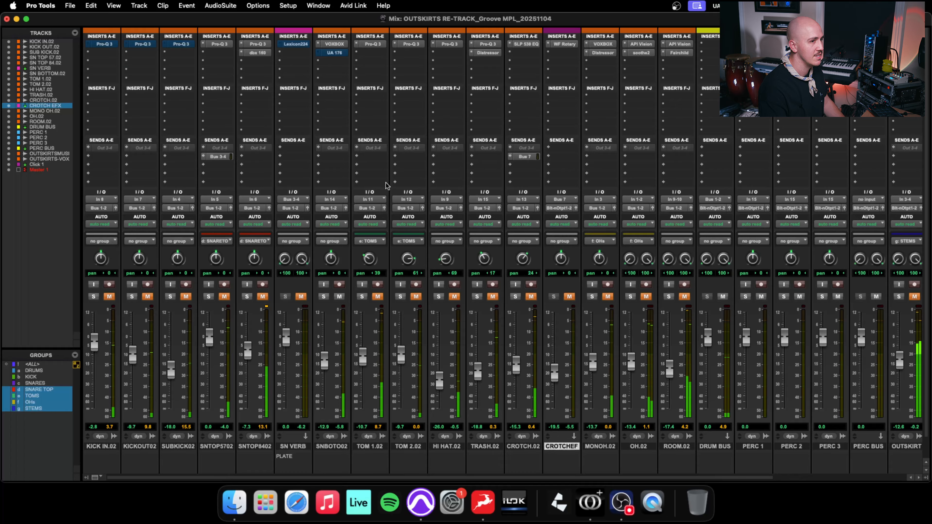
- Activate the VOXBOX and UA 176 inserts on the snare bottom track and adjust the UA 176 compressor's input
super+click(341, 53)
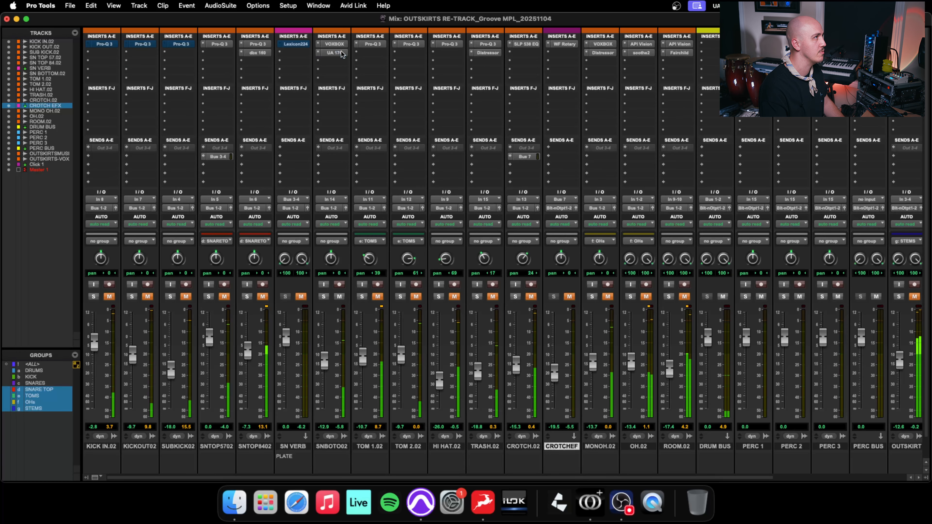
click(341, 52)
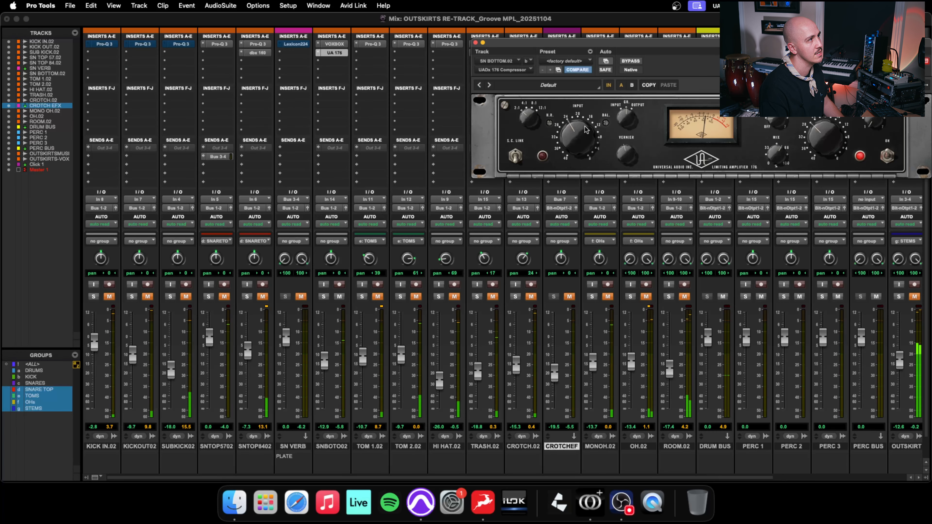
mouse_move(586, 129)
mouse_down()
mouse_move(584, 92)
mouse_move(582, 128)
mouse_up()
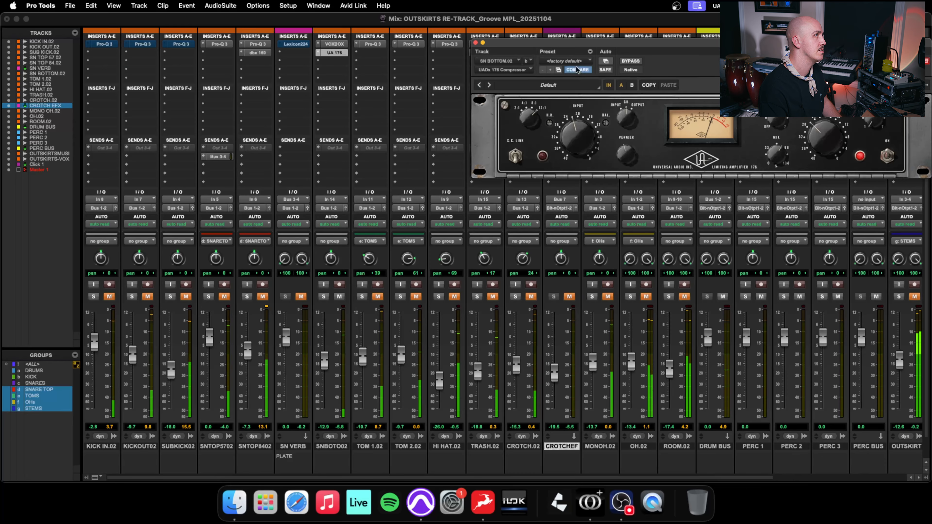
click(475, 43)
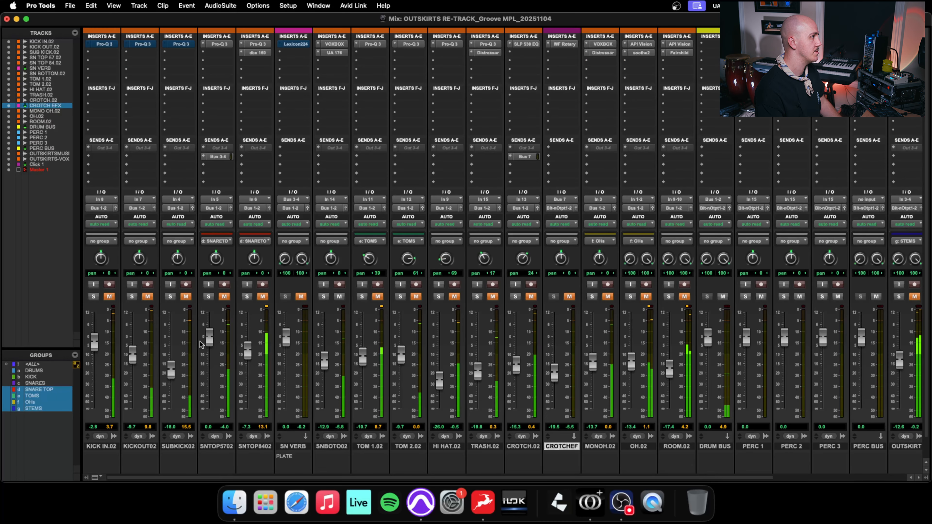
- Unmute the grouped snare top tracks to hear them with the snare bottom
click(224, 297)
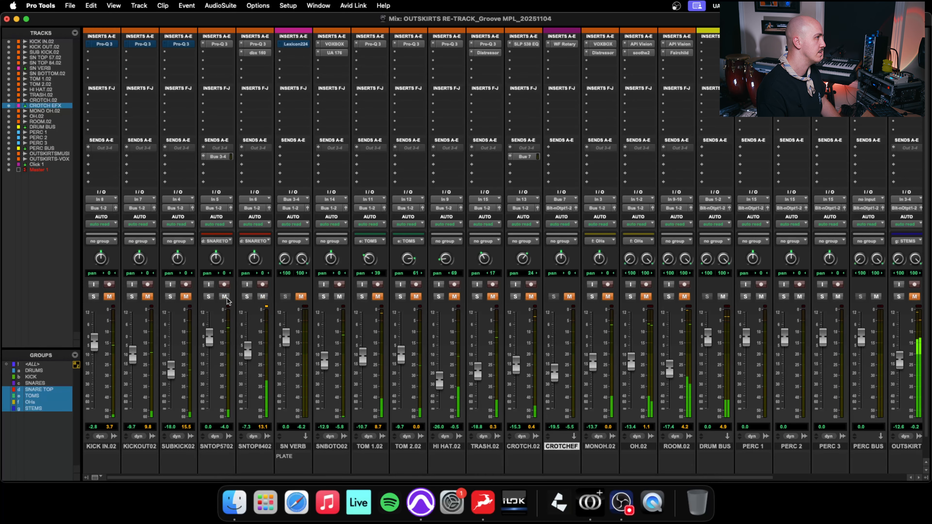